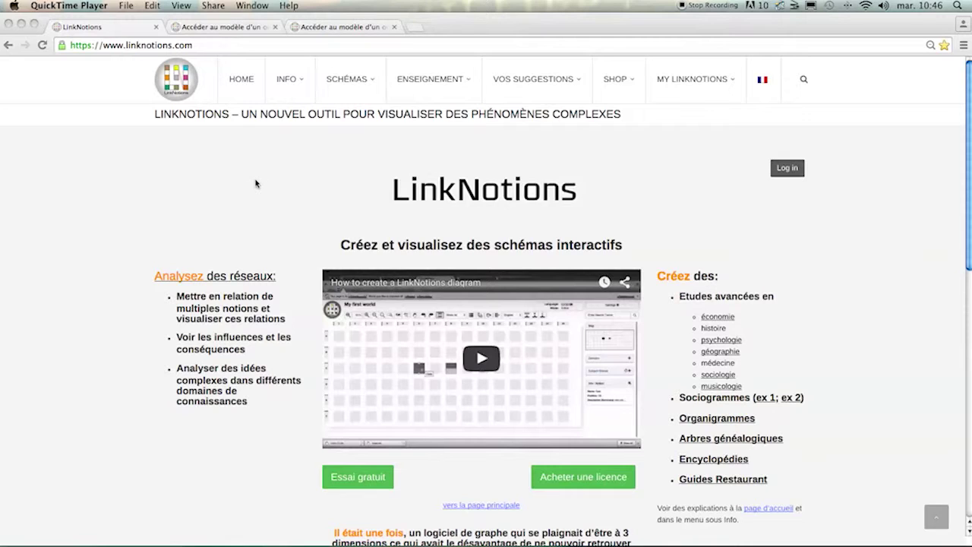
Step: Go from the LinkNotions landing page to the site's Home page
{"action": "left_click", "coordinate": [136, 47]}
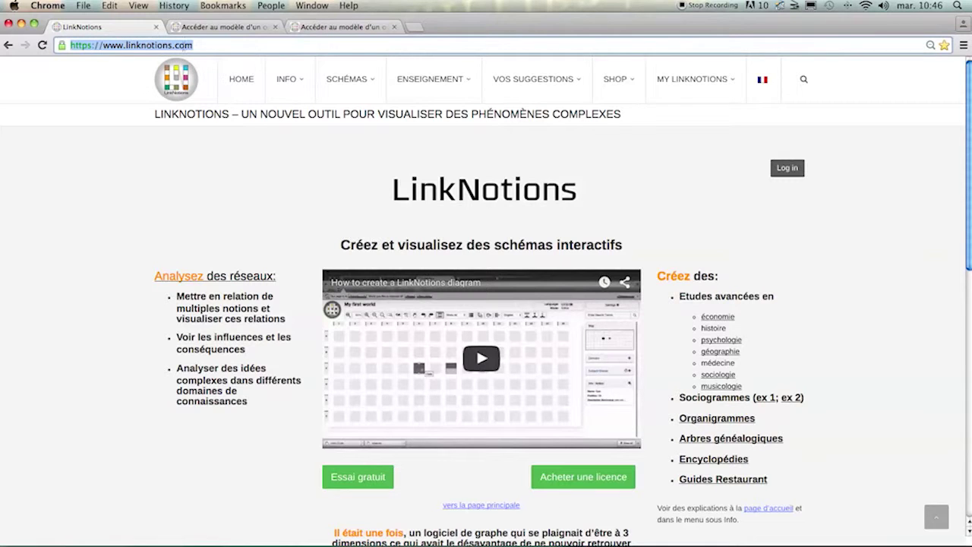
{"action": "left_click", "coordinate": [250, 84]}
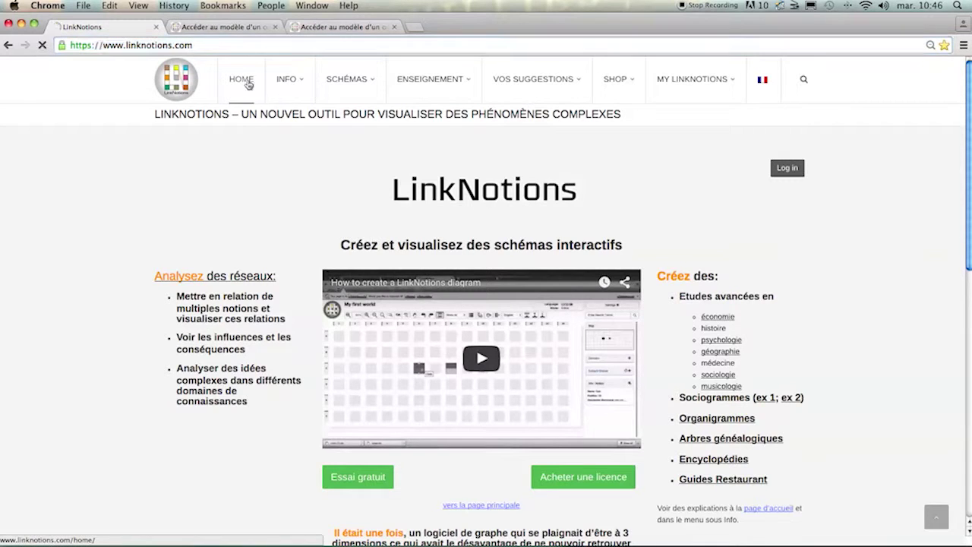
Step: Scroll to the schema gallery and open the 'organigramme interactif' page
{"action": "scroll", "coordinate": [334, 193], "scroll_direction": "down", "scroll_amount": 5}
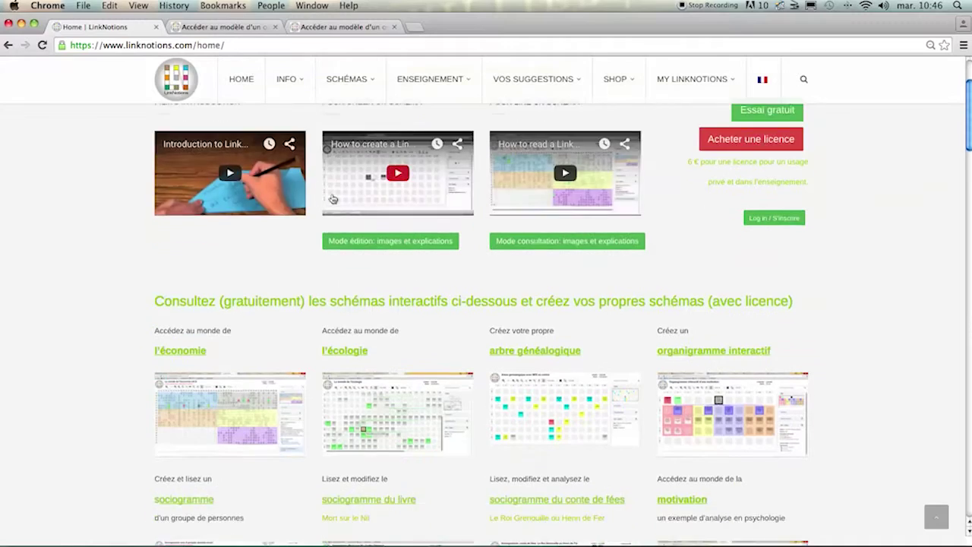
{"action": "scroll", "coordinate": [340, 199], "scroll_direction": "down", "scroll_amount": 2}
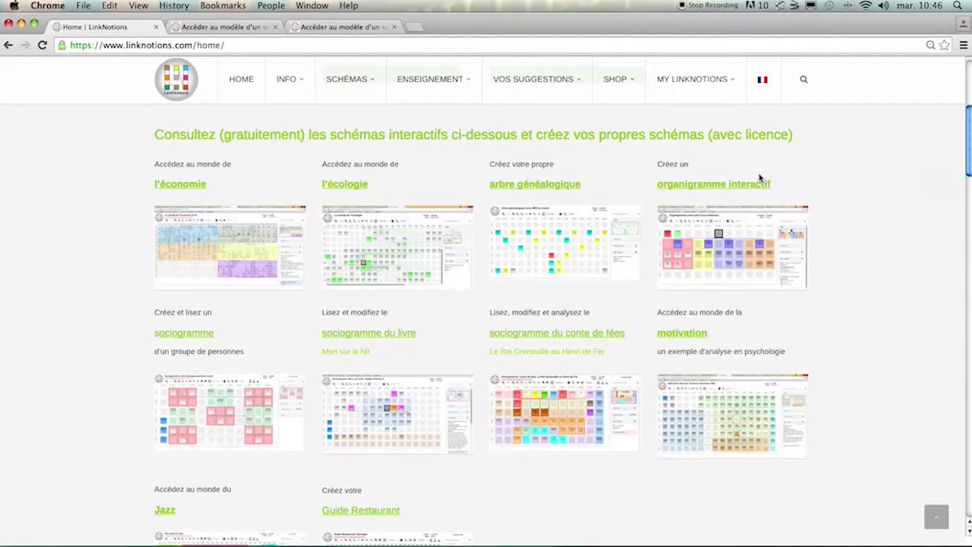
{"action": "left_click", "coordinate": [735, 185]}
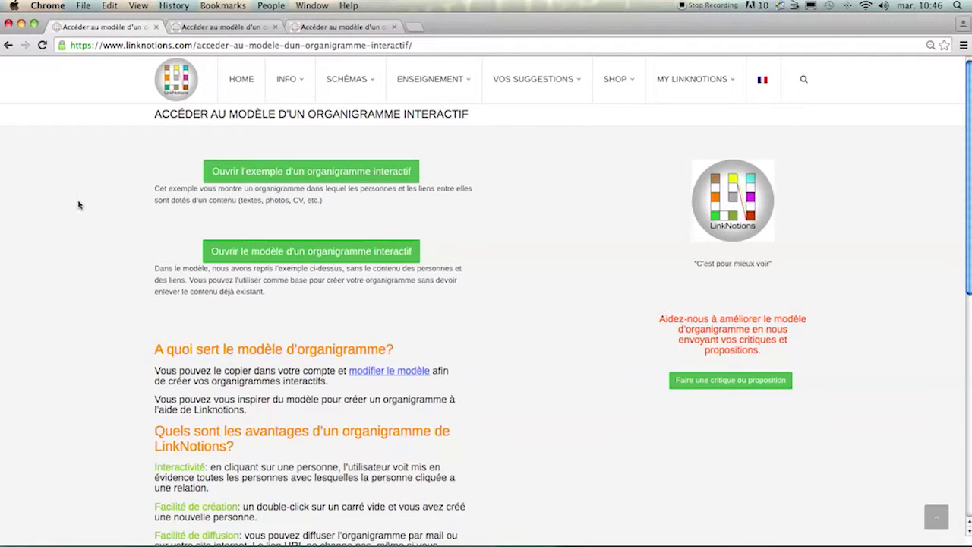
Step: Launch the example chart with 'Ouvrir l'exemple d'un organigramme interactif'
{"action": "scroll", "coordinate": [77, 205], "scroll_direction": "down", "scroll_amount": 3}
{"action": "scroll", "coordinate": [77, 206], "scroll_direction": "up", "scroll_amount": 3}
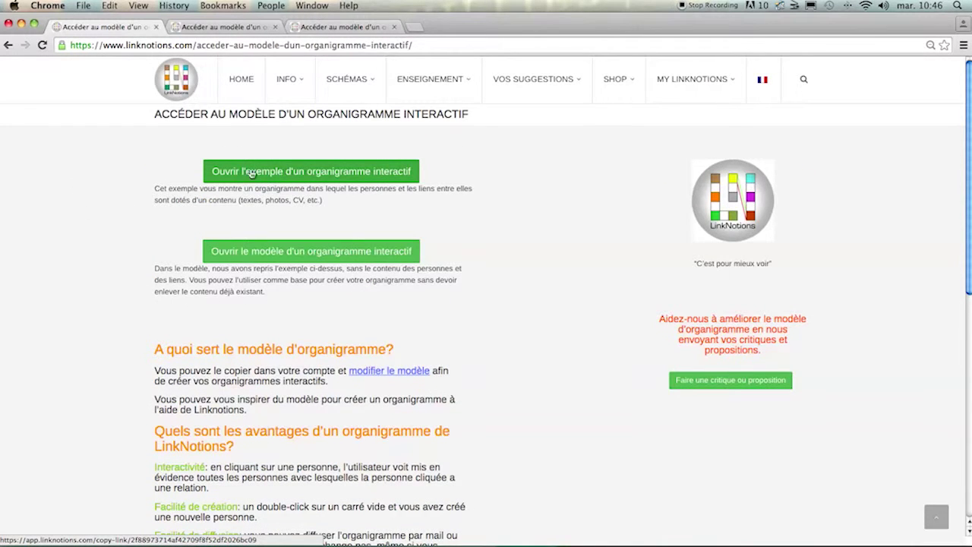
{"action": "left_click", "coordinate": [283, 173]}
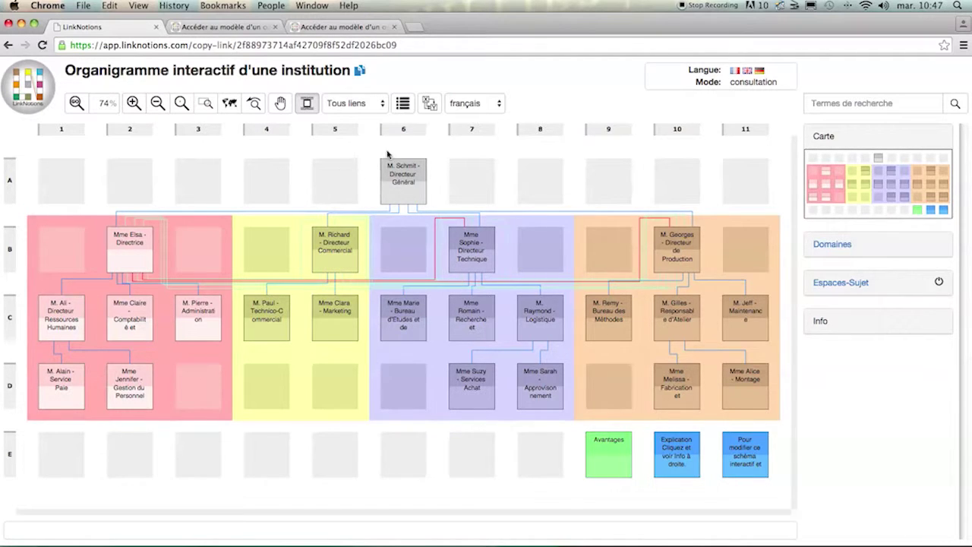
{"action": "left_click", "coordinate": [410, 193]}
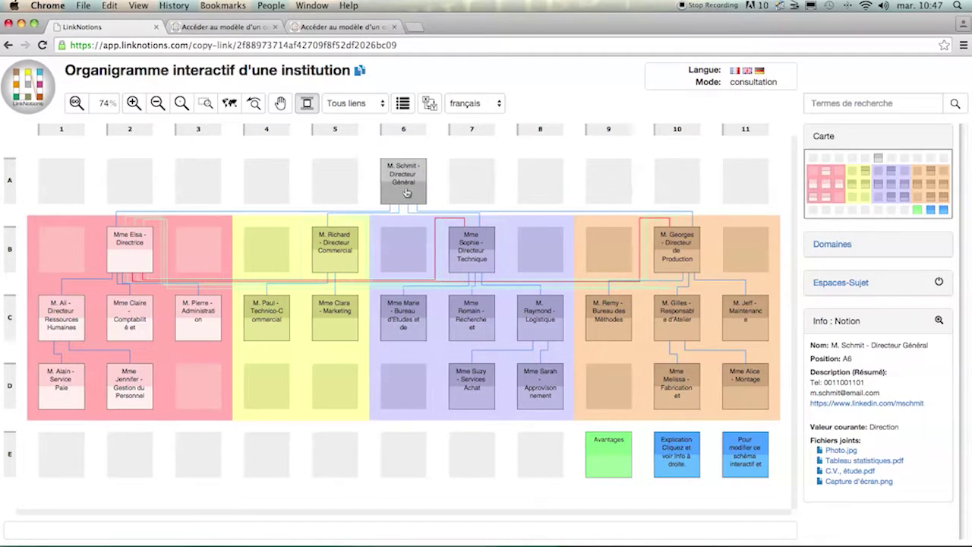
{"action": "left_click", "coordinate": [399, 195]}
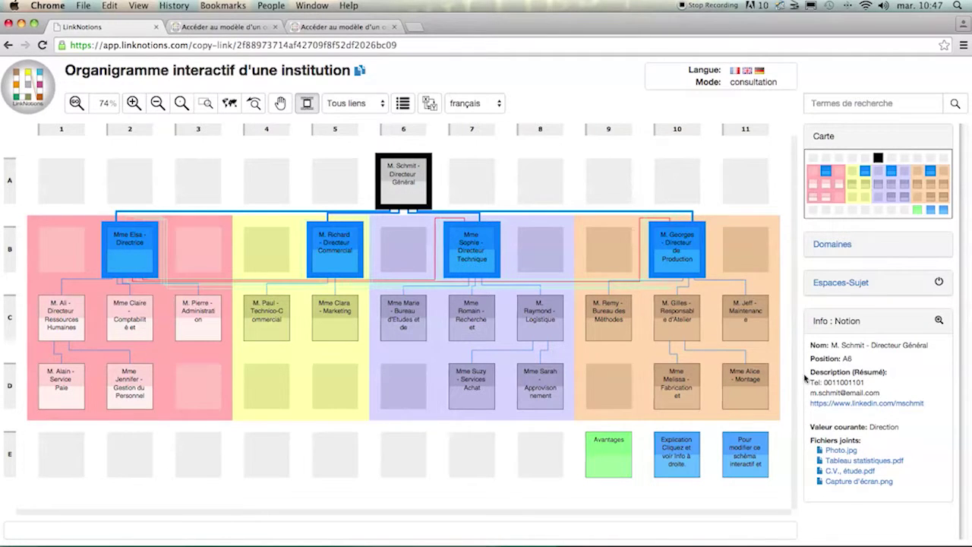
{"action": "left_click", "coordinate": [939, 322]}
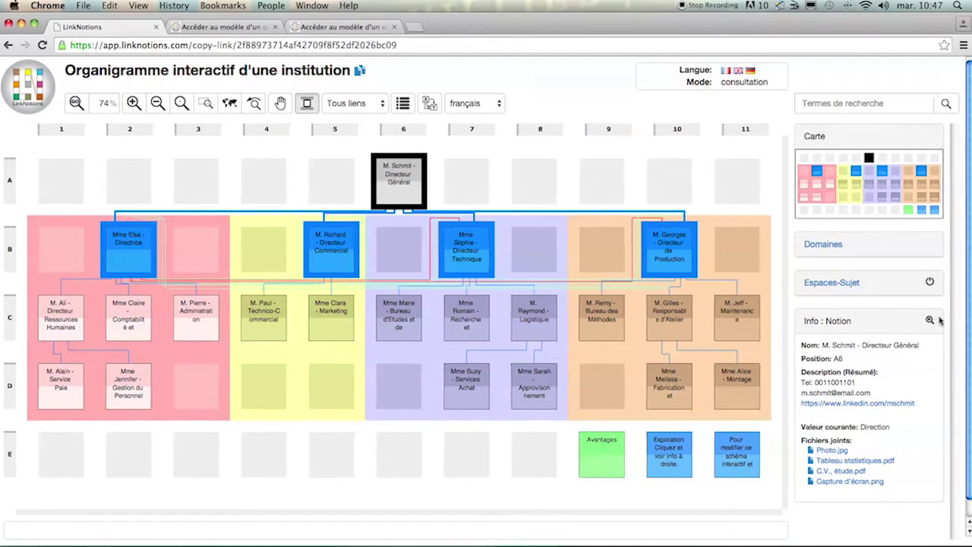
{"action": "scroll", "coordinate": [732, 332], "scroll_direction": "down", "scroll_amount": 6}
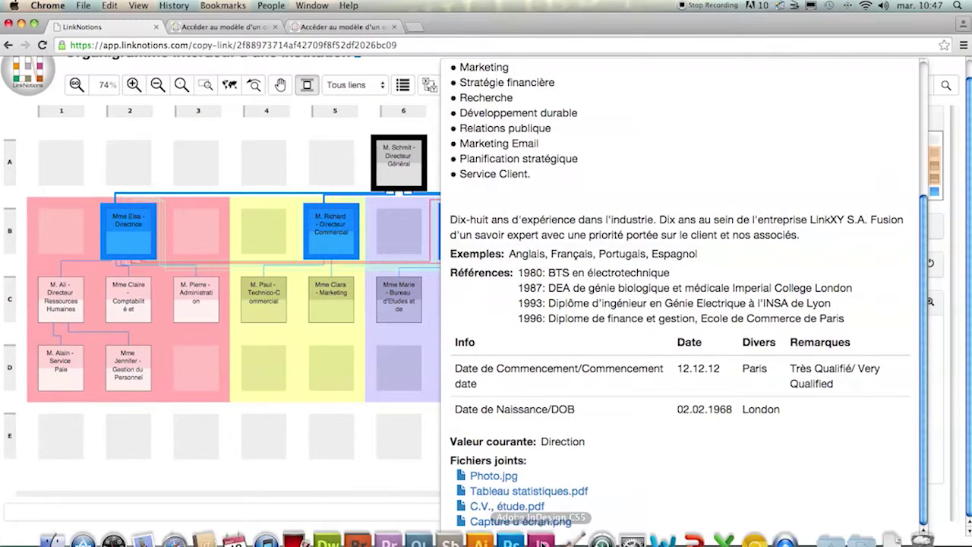
Step: Close M. Schmit's details, re-highlight his relations, and select his A6→B10 link to M. Georges
{"action": "scroll", "coordinate": [536, 290], "scroll_direction": "up", "scroll_amount": 6}
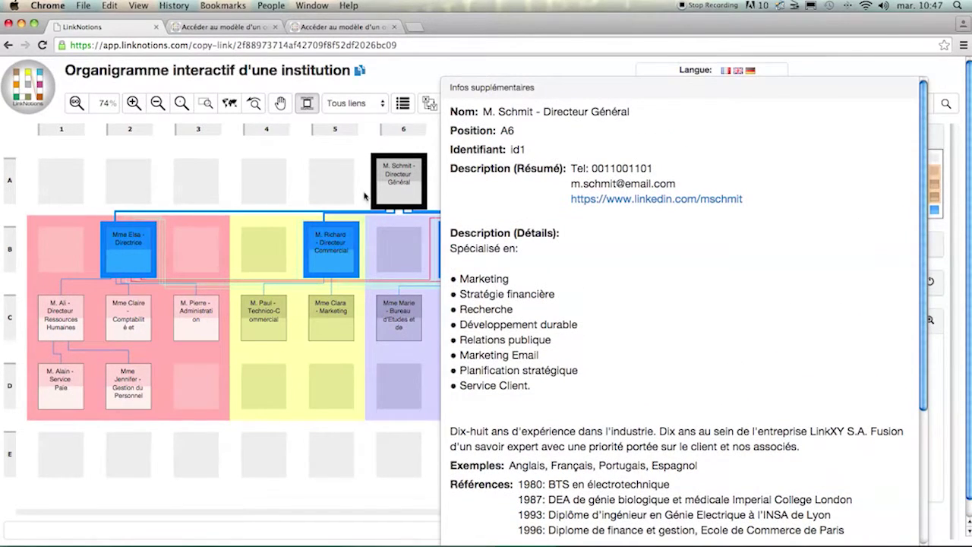
{"action": "left_click", "coordinate": [364, 197]}
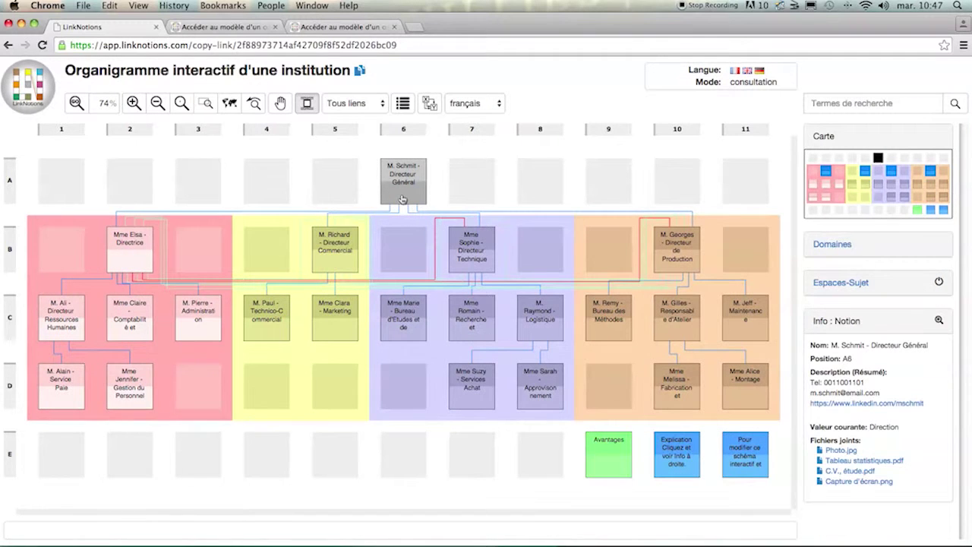
{"action": "left_click", "coordinate": [404, 201]}
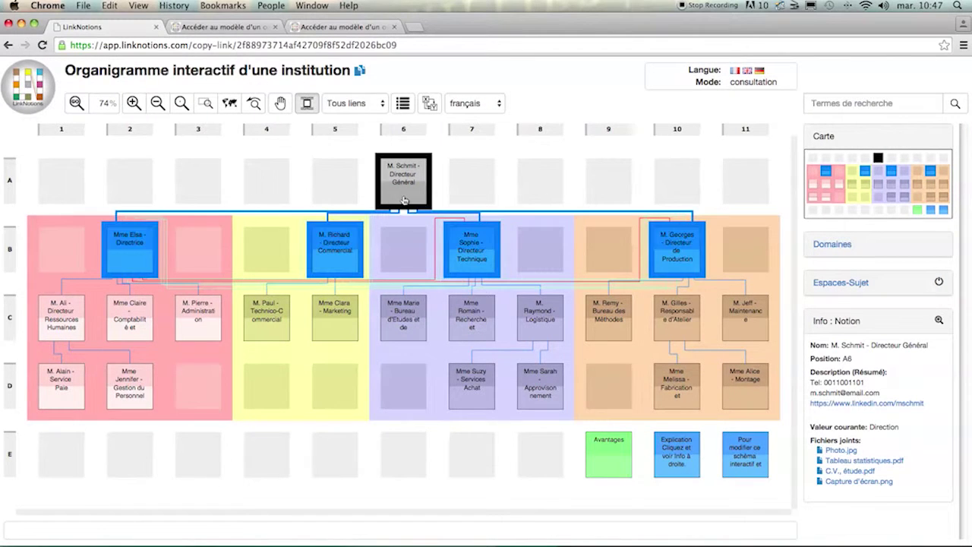
{"action": "left_click", "coordinate": [512, 214]}
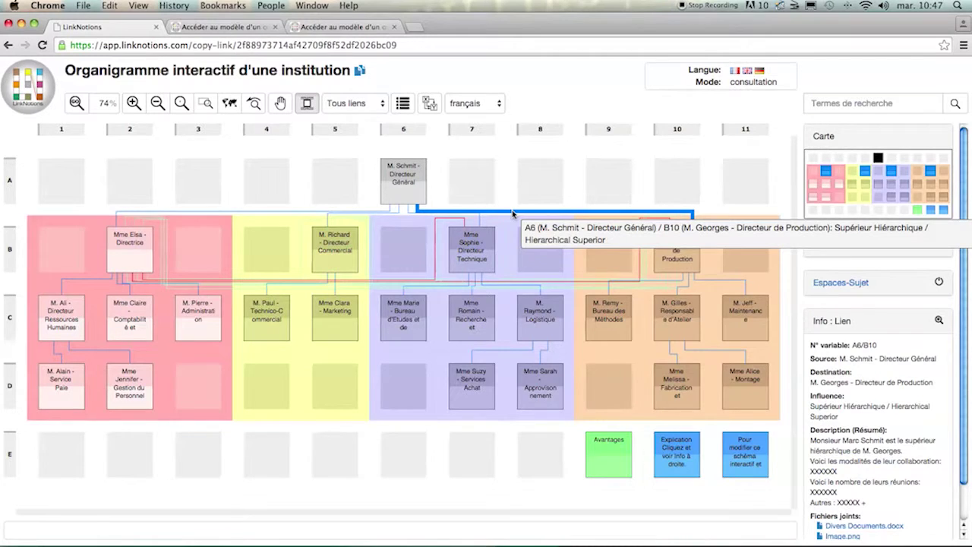
Step: View the Supérieur Hiérarchique link's details, then clear them and show the chart language list
{"action": "left_click", "coordinate": [512, 214]}
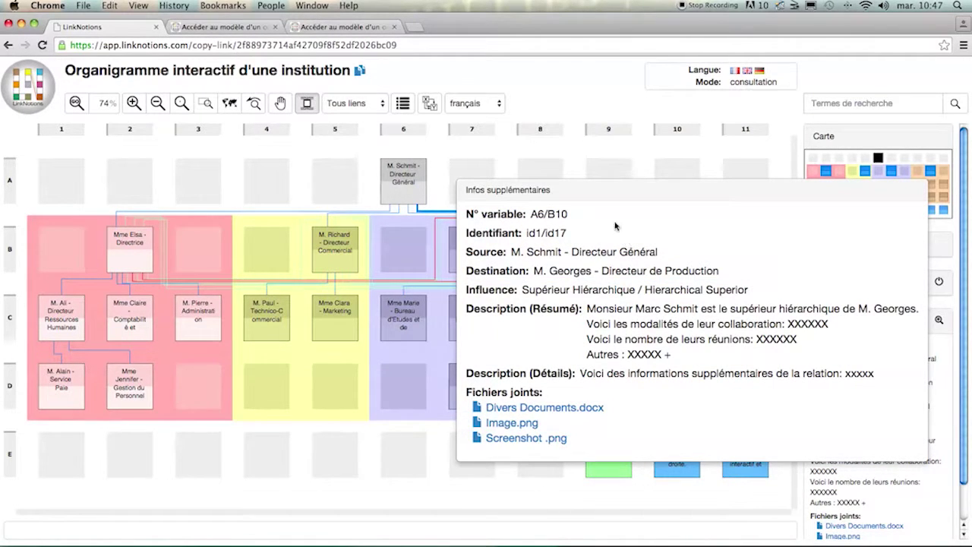
{"action": "left_click", "coordinate": [509, 165]}
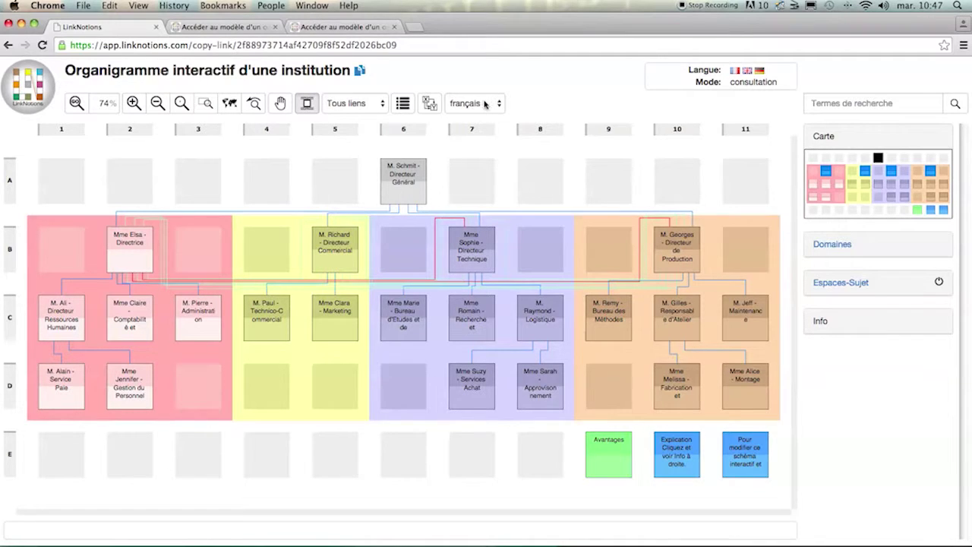
{"action": "left_click", "coordinate": [484, 104]}
Step: Close the chart language list, leaving the language on français
{"action": "left_click", "coordinate": [484, 104]}
{"action": "left_click", "coordinate": [485, 104]}
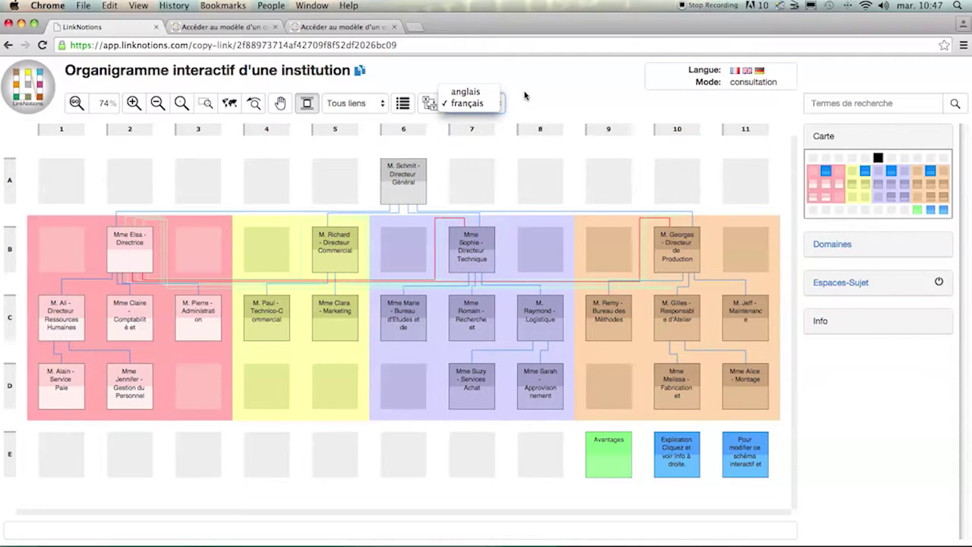
{"action": "left_click", "coordinate": [524, 95]}
{"action": "left_click", "coordinate": [524, 96]}
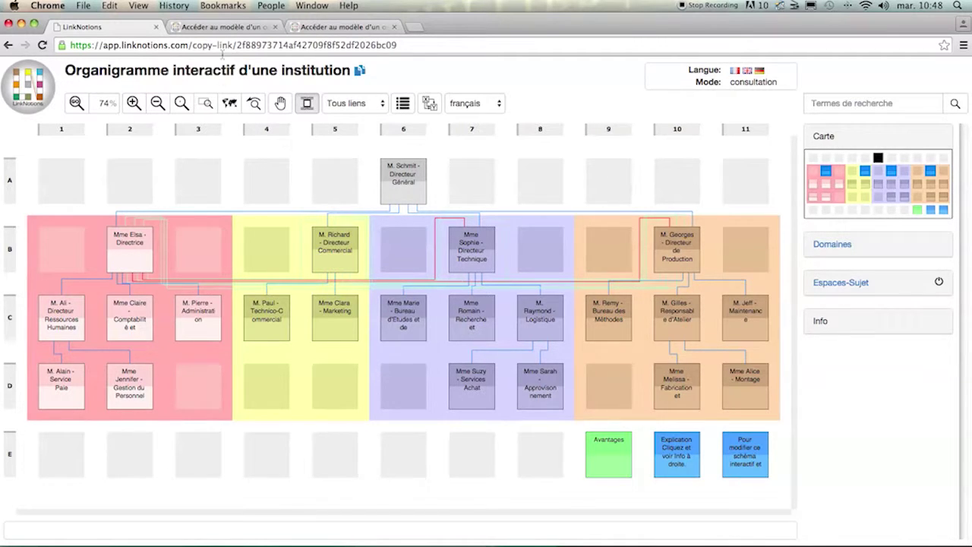
Step: In the second tab, go to SHOP > ACHETER UNE LICENCE for the licence price list
{"action": "left_click", "coordinate": [228, 28]}
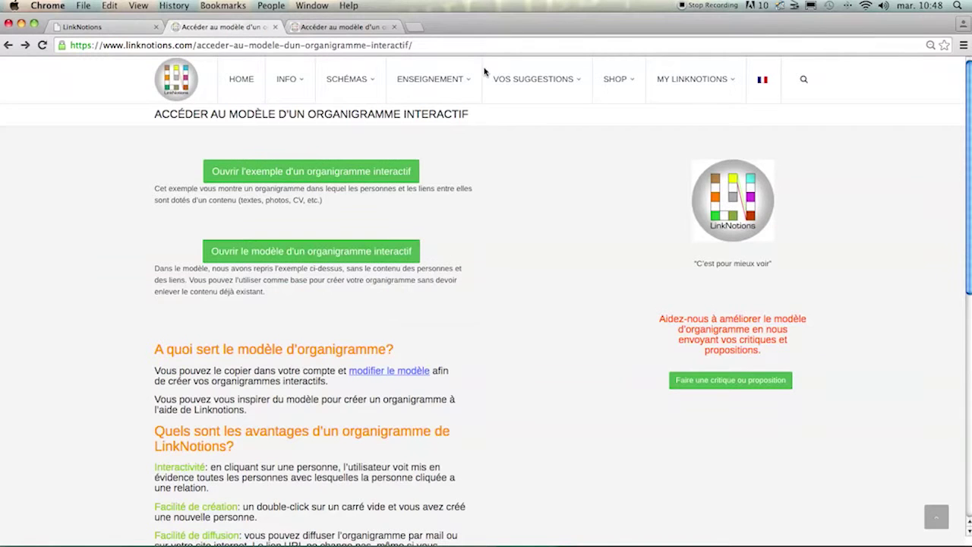
{"action": "mouse_move", "coordinate": [627, 84]}
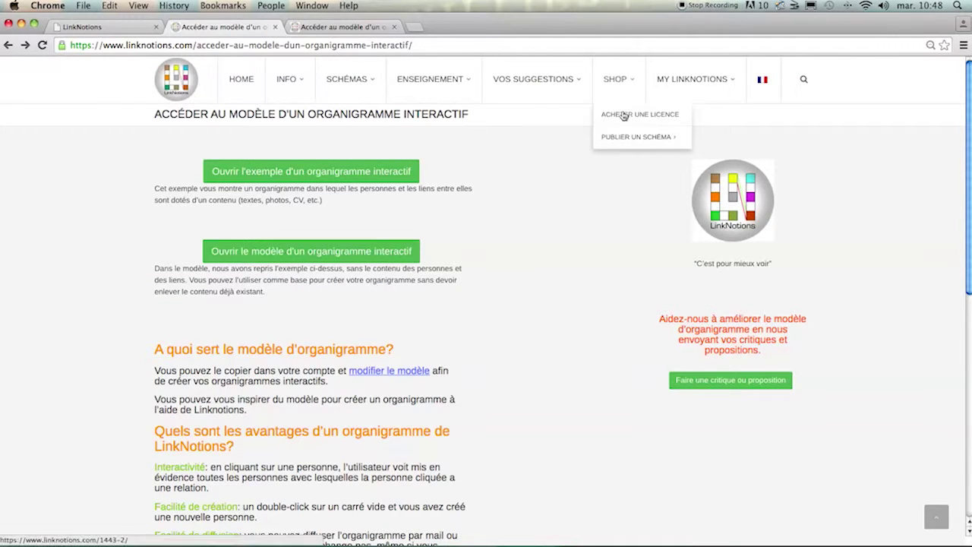
{"action": "left_click", "coordinate": [623, 115]}
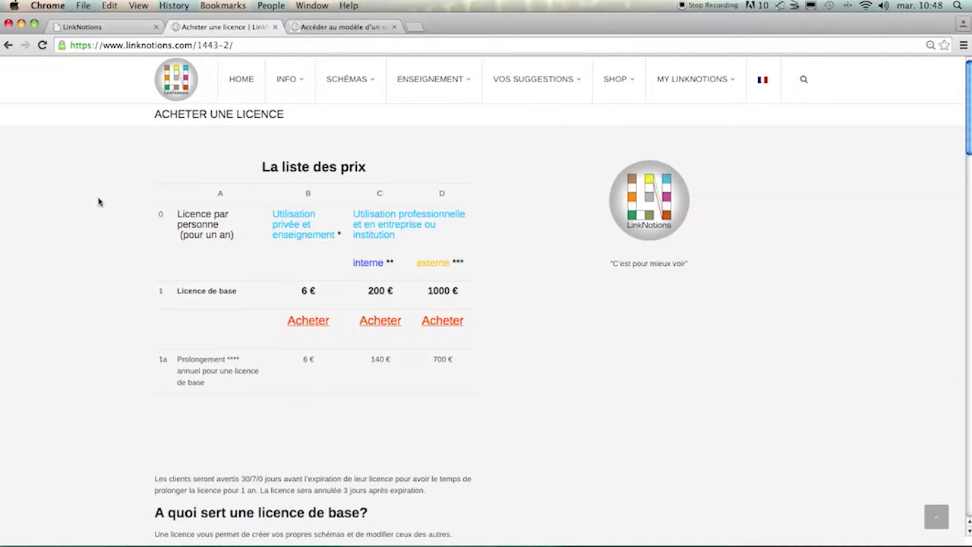
{"action": "scroll", "coordinate": [99, 202], "scroll_direction": "down", "scroll_amount": 3}
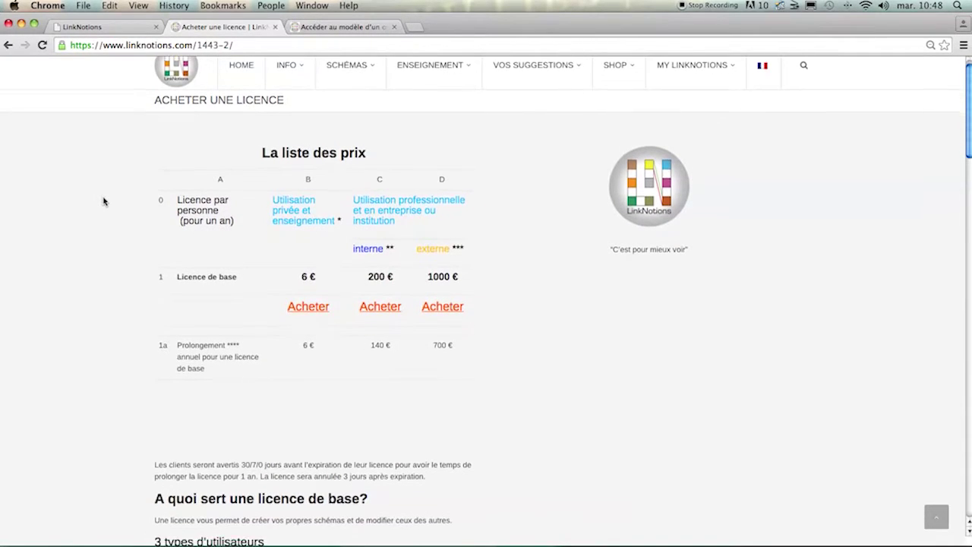
{"action": "scroll", "coordinate": [107, 201], "scroll_direction": "down", "scroll_amount": 10}
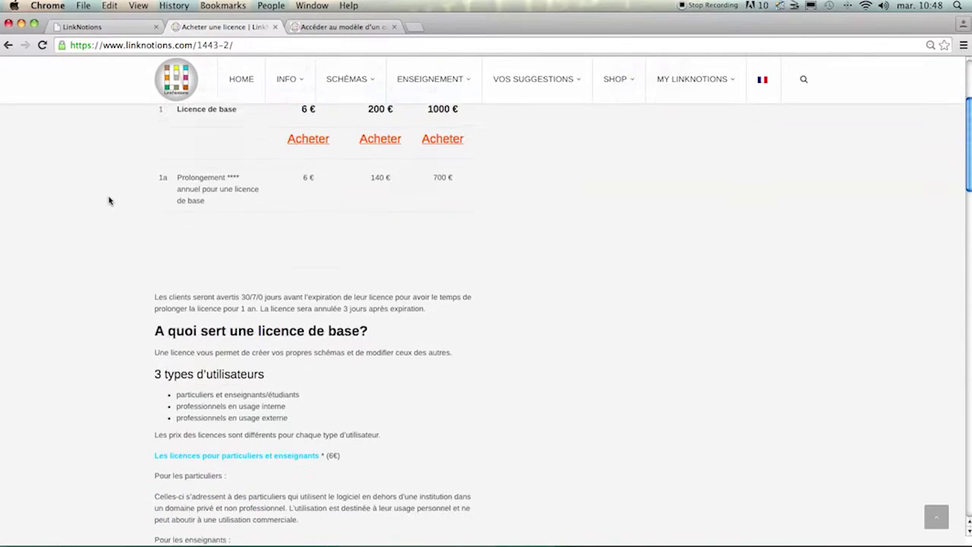
{"action": "scroll", "coordinate": [110, 201], "scroll_direction": "down", "scroll_amount": 8}
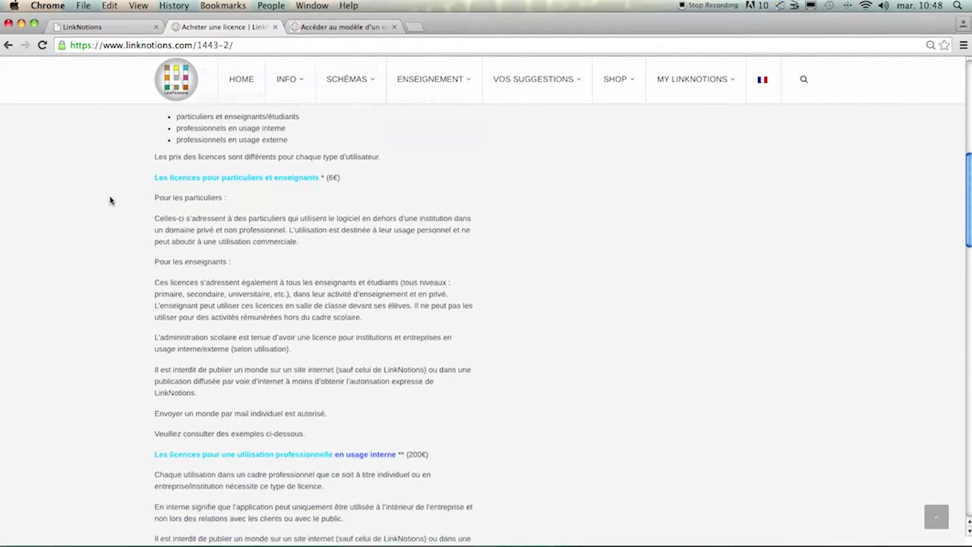
{"action": "scroll", "coordinate": [110, 200], "scroll_direction": "up", "scroll_amount": 20}
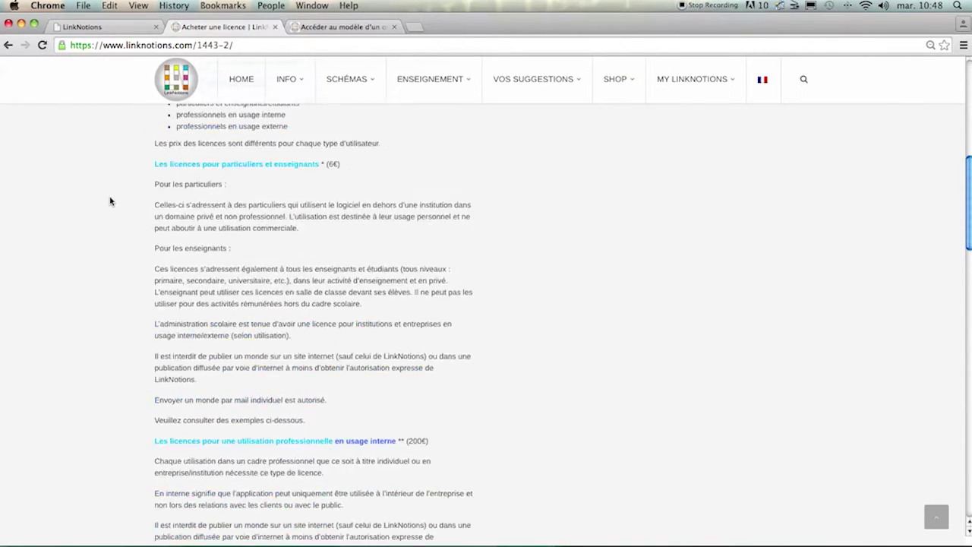
{"action": "scroll", "coordinate": [110, 200], "scroll_direction": "up", "scroll_amount": 3}
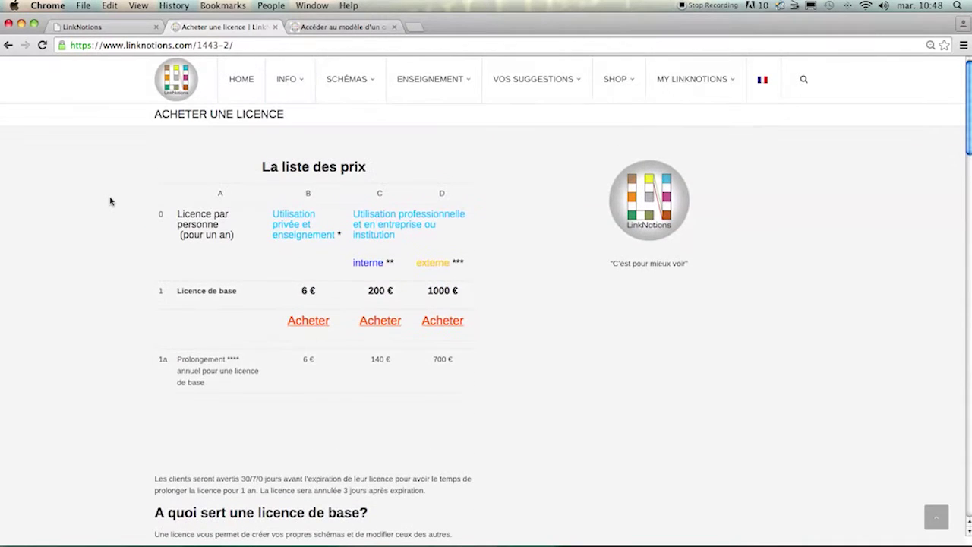
{"action": "left_click_drag", "start_coordinate": [294, 286], "coordinate": [465, 298]}
{"action": "left_click", "coordinate": [501, 303]}
{"action": "left_click", "coordinate": [305, 321]}
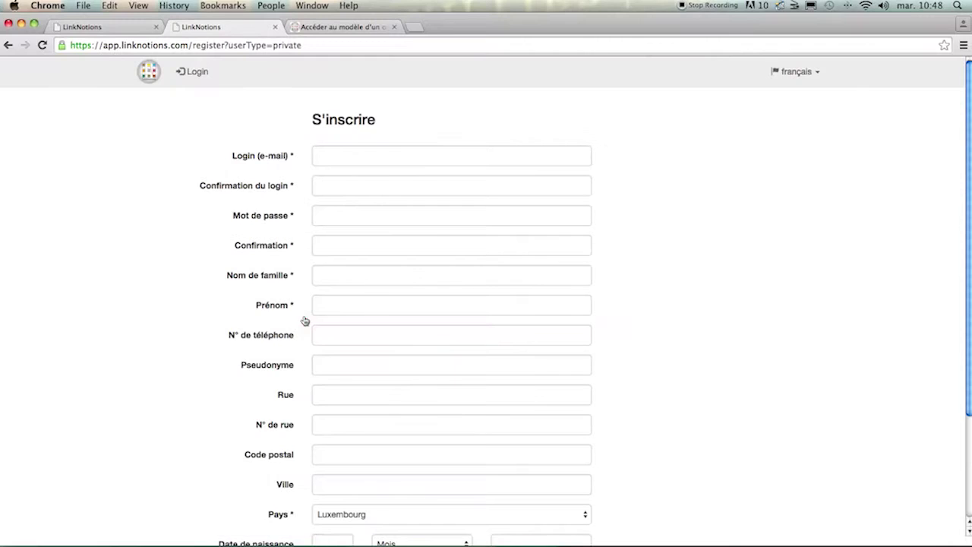
{"action": "scroll", "coordinate": [168, 156], "scroll_direction": "down", "scroll_amount": 4}
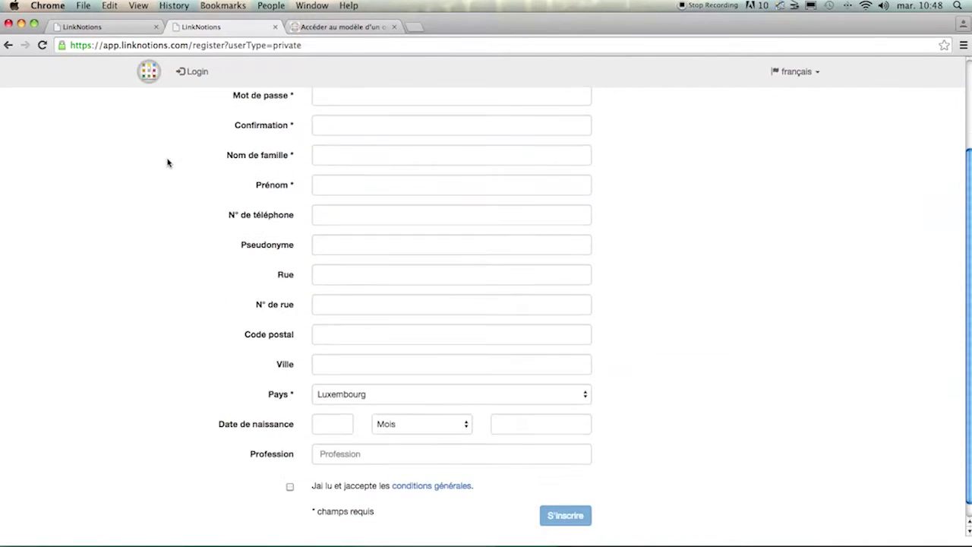
{"action": "scroll", "coordinate": [178, 164], "scroll_direction": "up", "scroll_amount": 4}
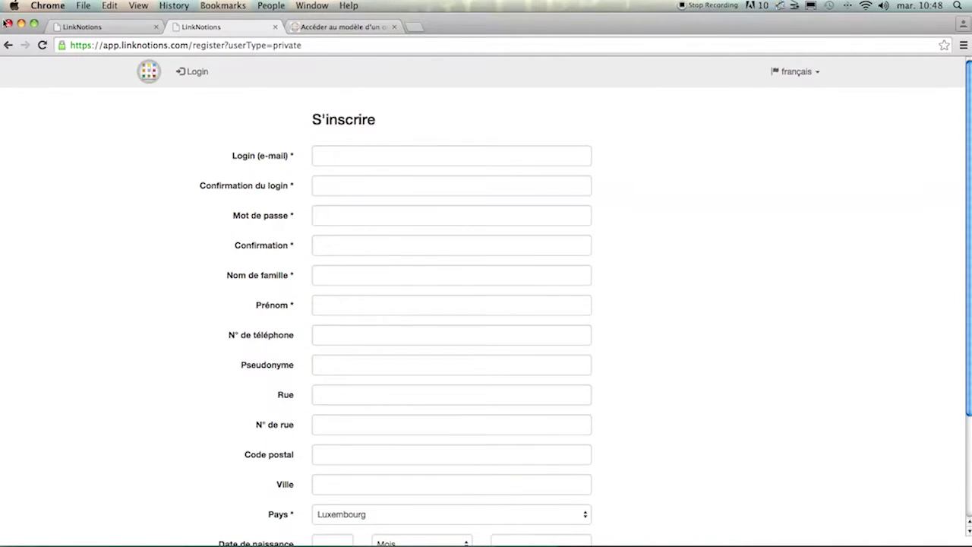
{"action": "left_click", "coordinate": [8, 45]}
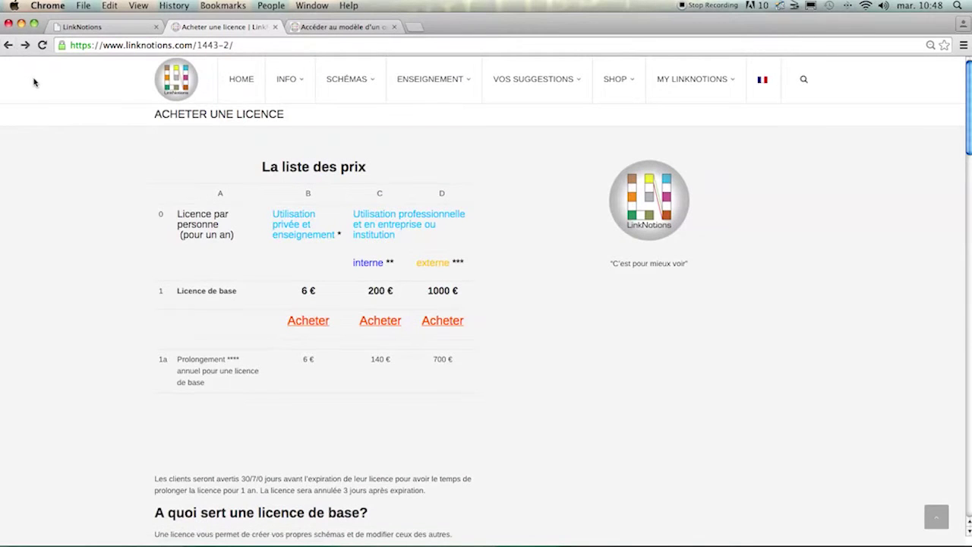
Step: Open 'Organigramme interactif (template)', highlight Directeur Général's reports, and briefly view his details
{"action": "left_click", "coordinate": [345, 26]}
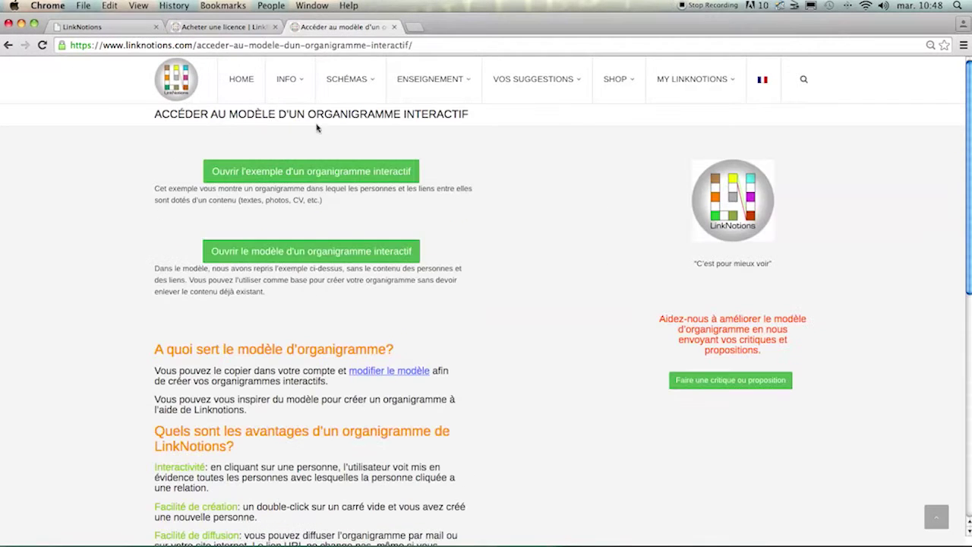
{"action": "left_click", "coordinate": [294, 252]}
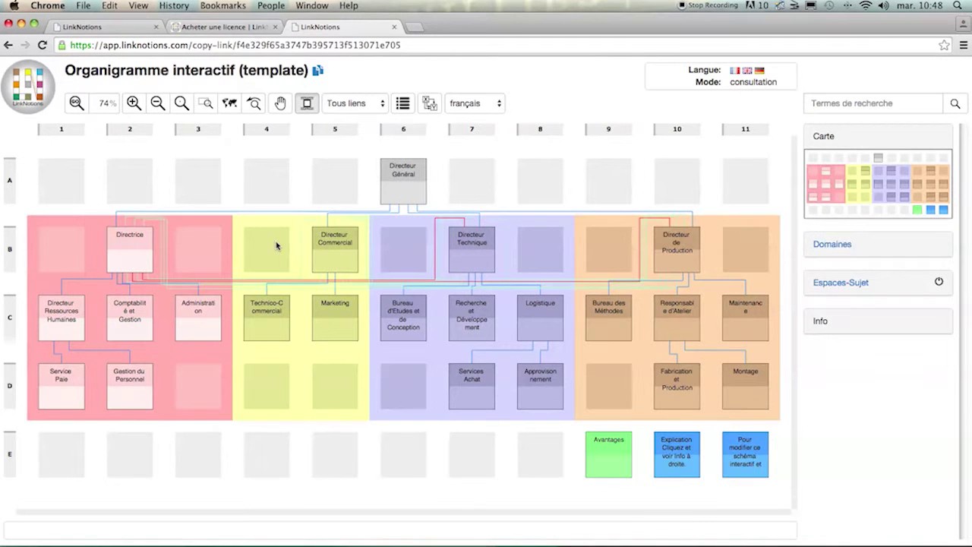
{"action": "mouse_move", "coordinate": [345, 211]}
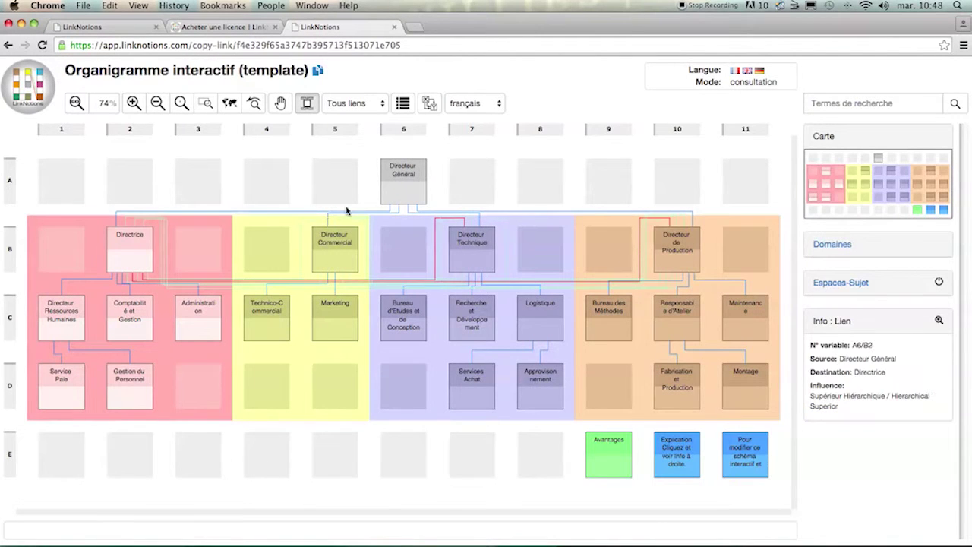
{"action": "mouse_move", "coordinate": [395, 194]}
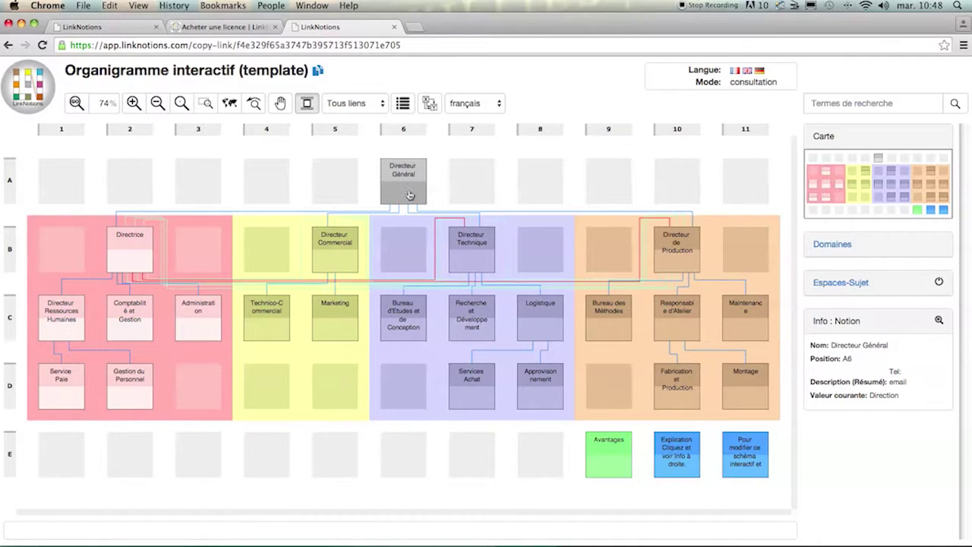
{"action": "left_click", "coordinate": [412, 195]}
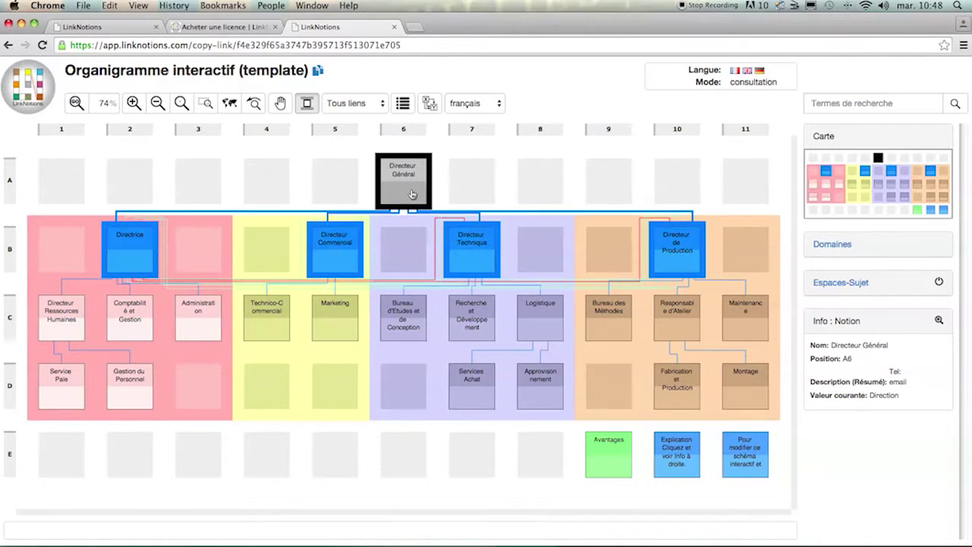
{"action": "left_click", "coordinate": [936, 320]}
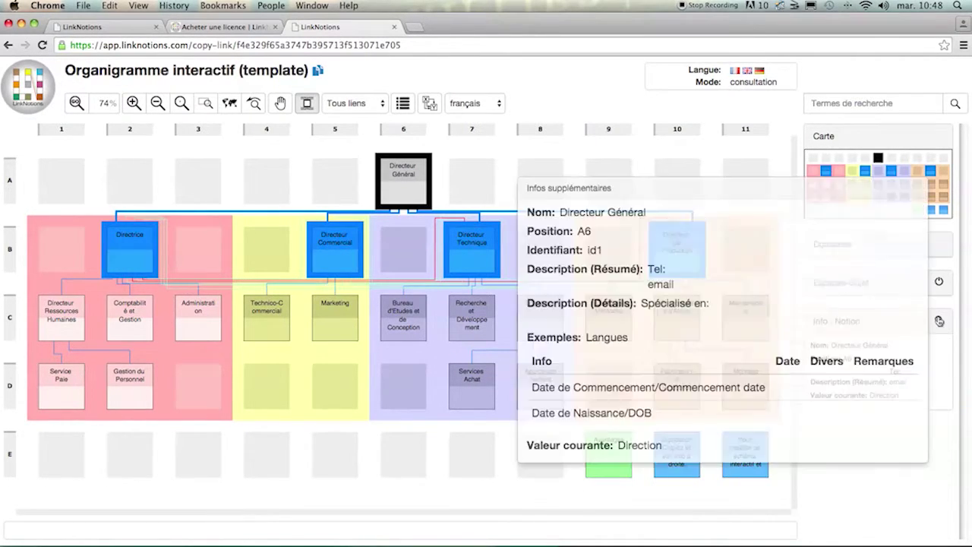
{"action": "left_click", "coordinate": [554, 98]}
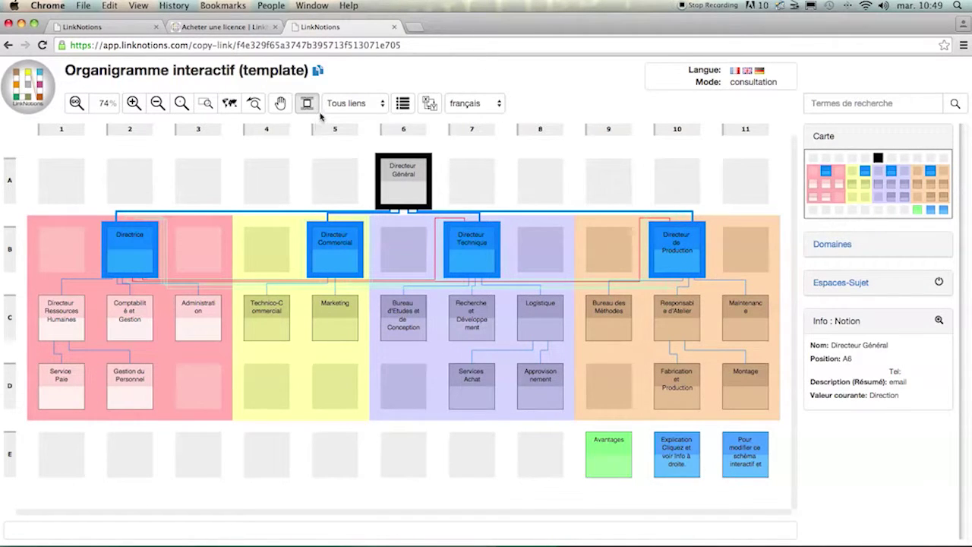
Step: Start a personal copy of the template and sign in with the account e-mail and password
{"action": "left_click", "coordinate": [317, 71]}
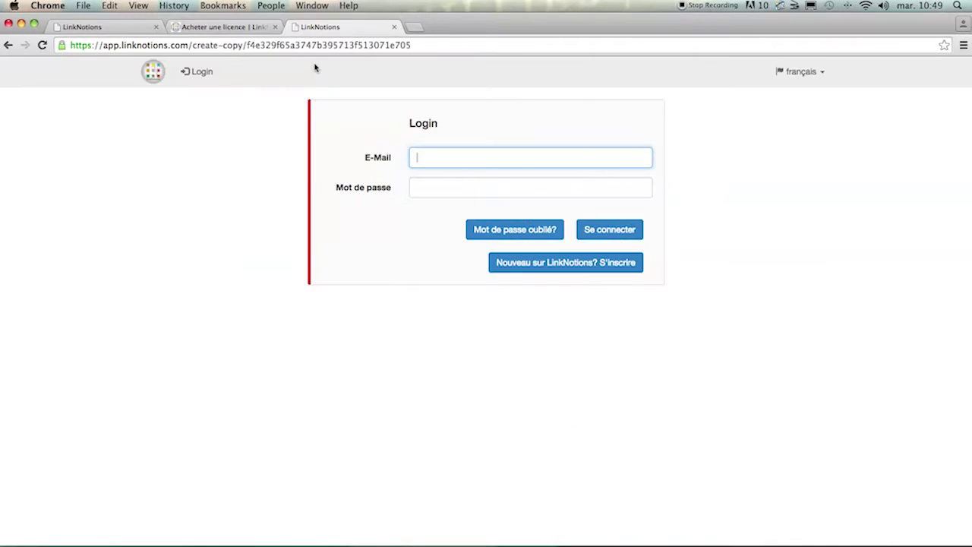
{"action": "left_click", "coordinate": [457, 186]}
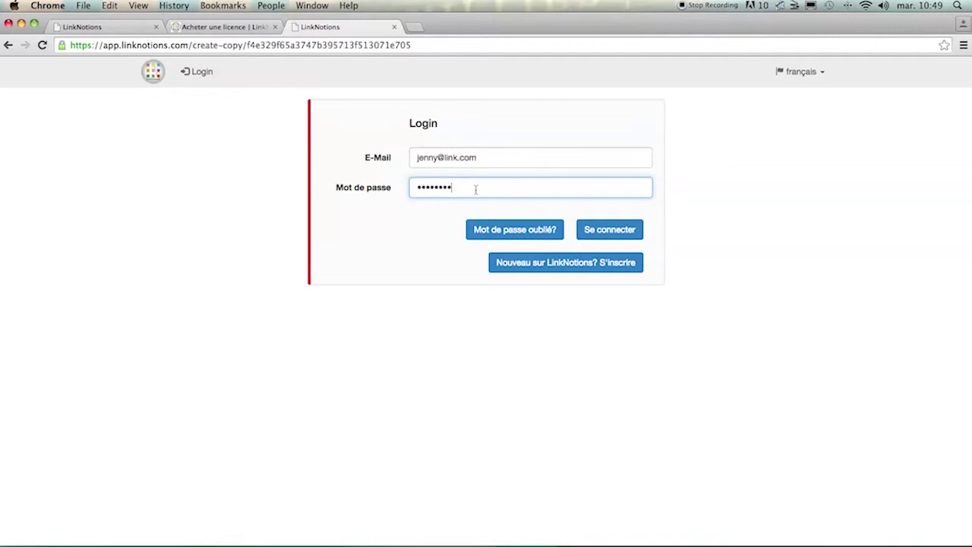
{"action": "left_click", "coordinate": [596, 231]}
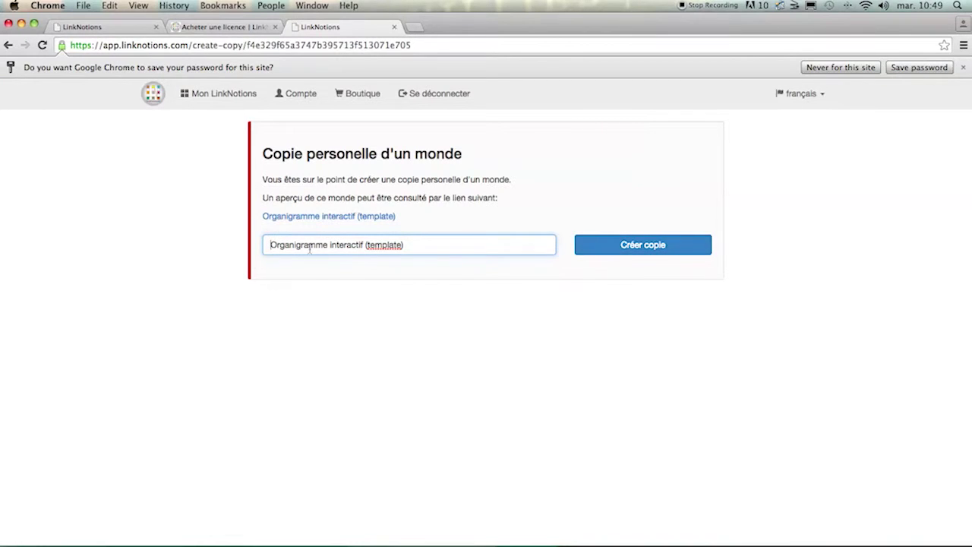
Step: Create the template copy with Créer copie and return to the Mon LinkNotions dashboard
{"action": "left_click", "coordinate": [607, 247]}
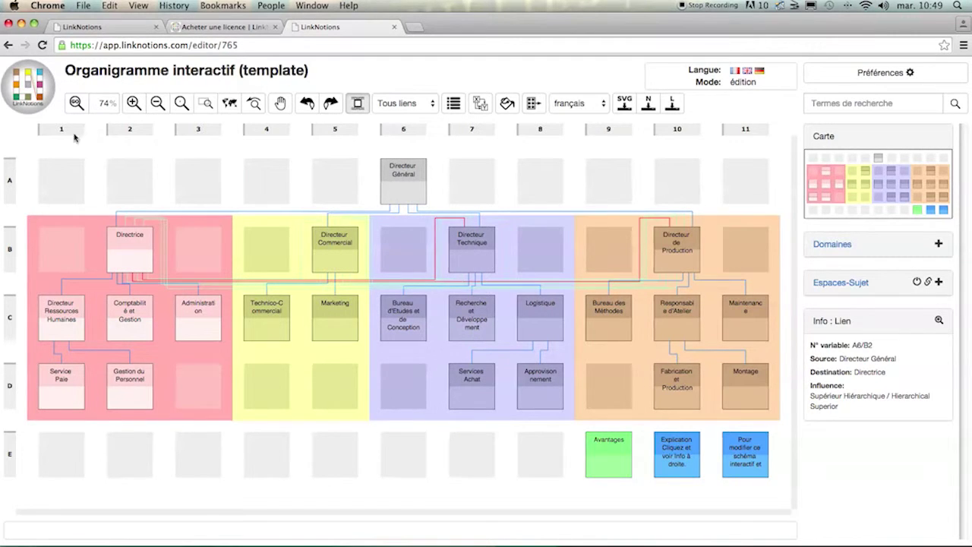
{"action": "left_click", "coordinate": [23, 91]}
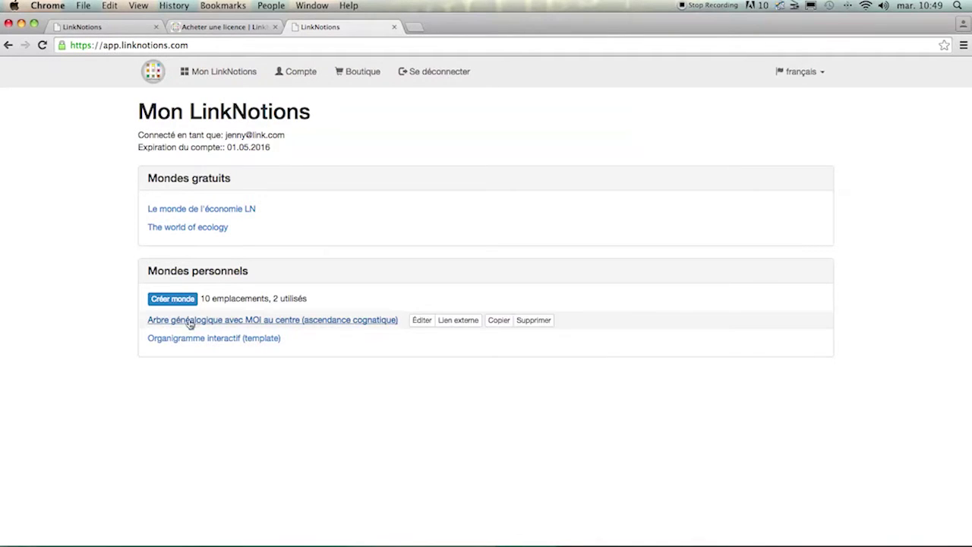
Step: Open the copied 'Organigramme interactif' in edit mode and inspect one of its links
{"action": "mouse_move", "coordinate": [191, 339]}
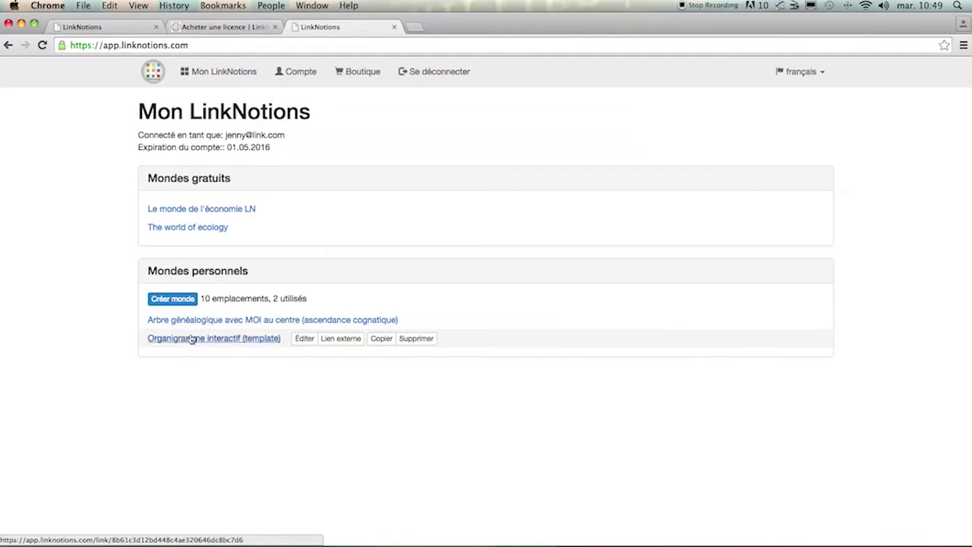
{"action": "left_click", "coordinate": [303, 338]}
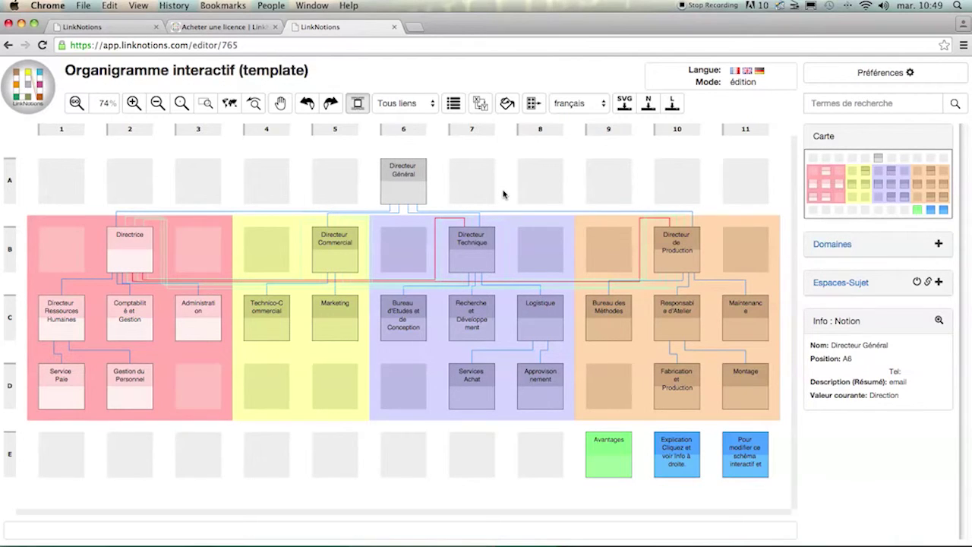
{"action": "mouse_move", "coordinate": [506, 213]}
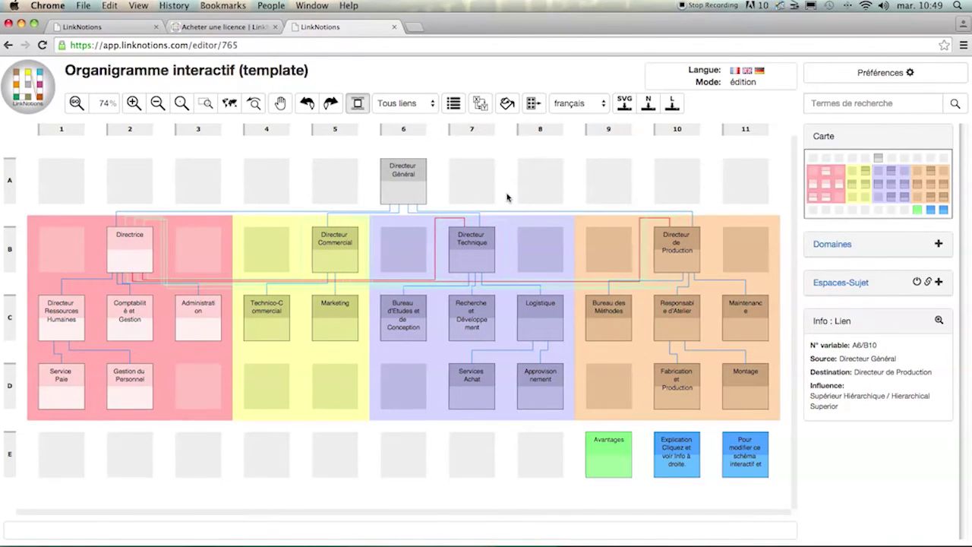
Step: Go to linknotions.com in the browser's address bar to load the LinkNotions homepage
{"action": "left_click", "coordinate": [352, 44]}
{"action": "type", "text": "linknotions.com"}
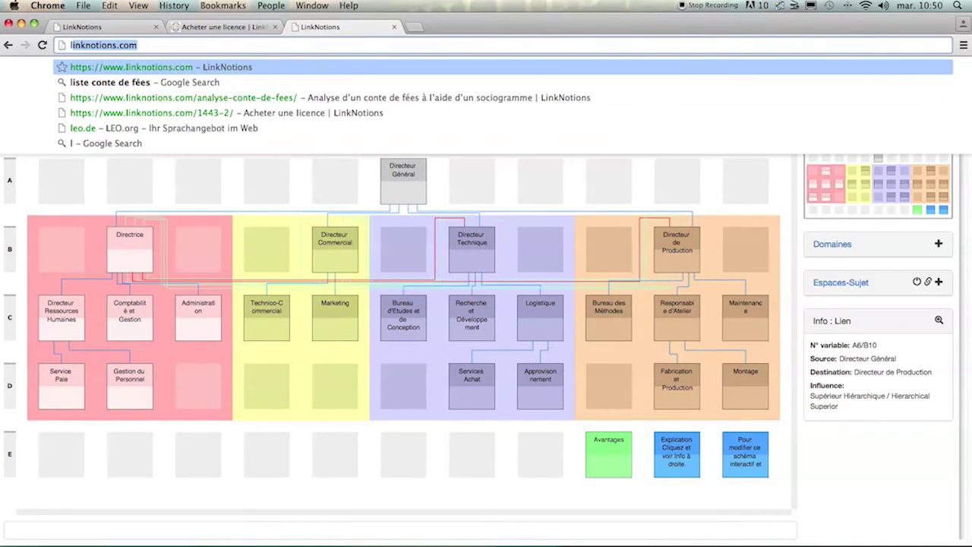
{"action": "key", "text": "Return"}
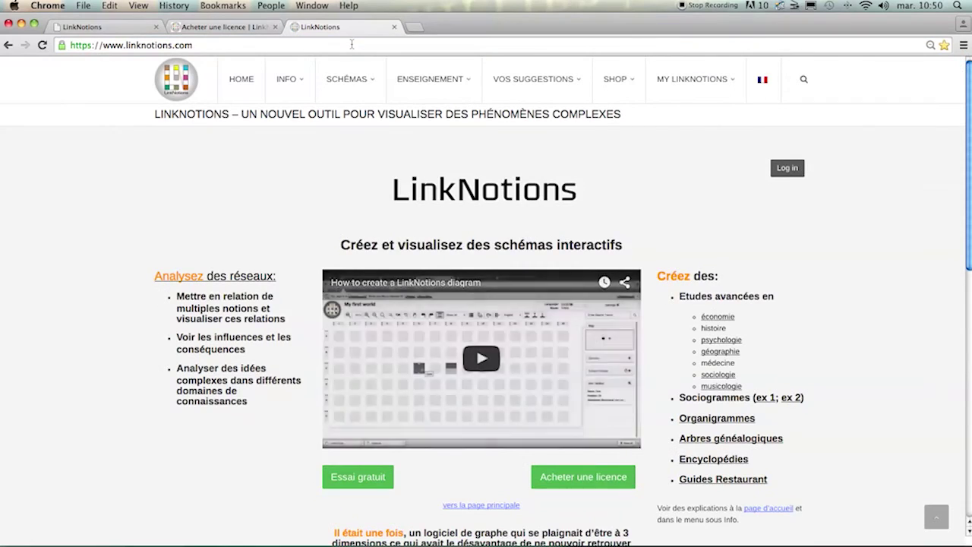